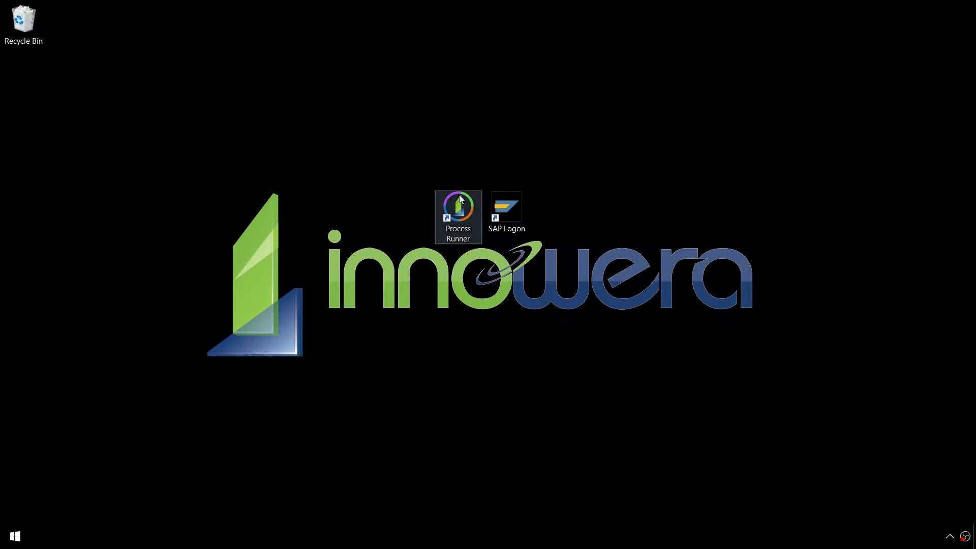
Step: Launch Process Runner and start a new Data Extractor process
double_click(458, 199)
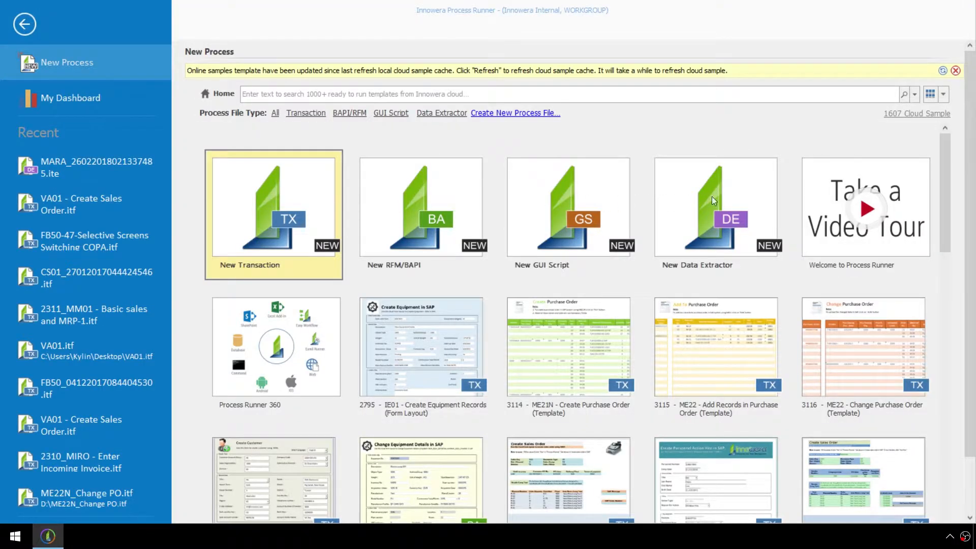
double_click(717, 196)
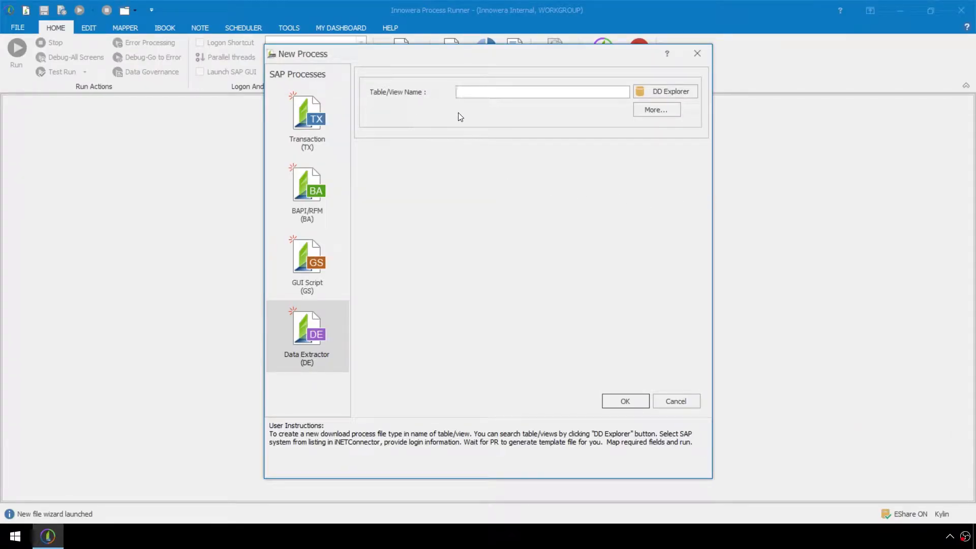
text(MARA)
key(BackSpace)
key(BackSpace)
key(BackSpace)
key(BackSpace)
Step: Open the DD Explorer and filter the tables by description "Material", then clear that filter
click(642, 90)
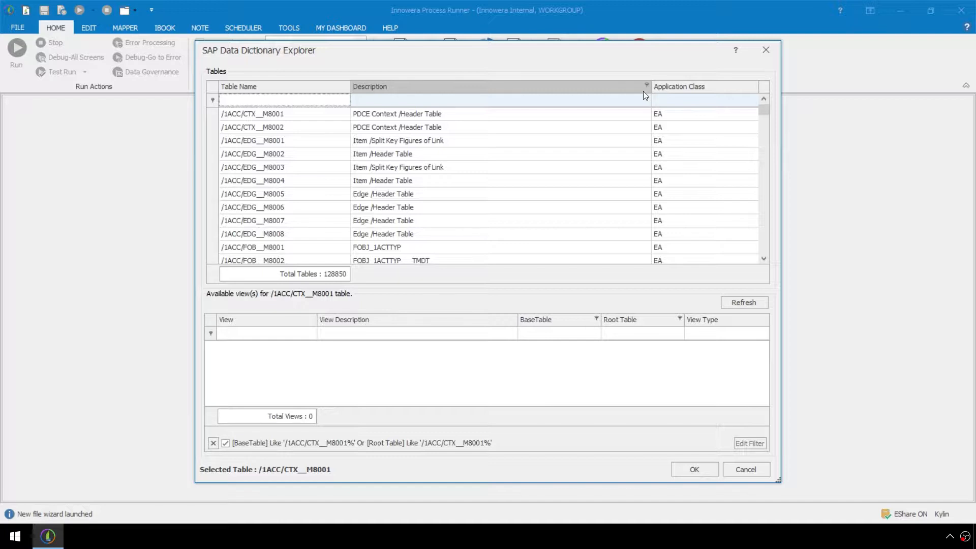
click(378, 102)
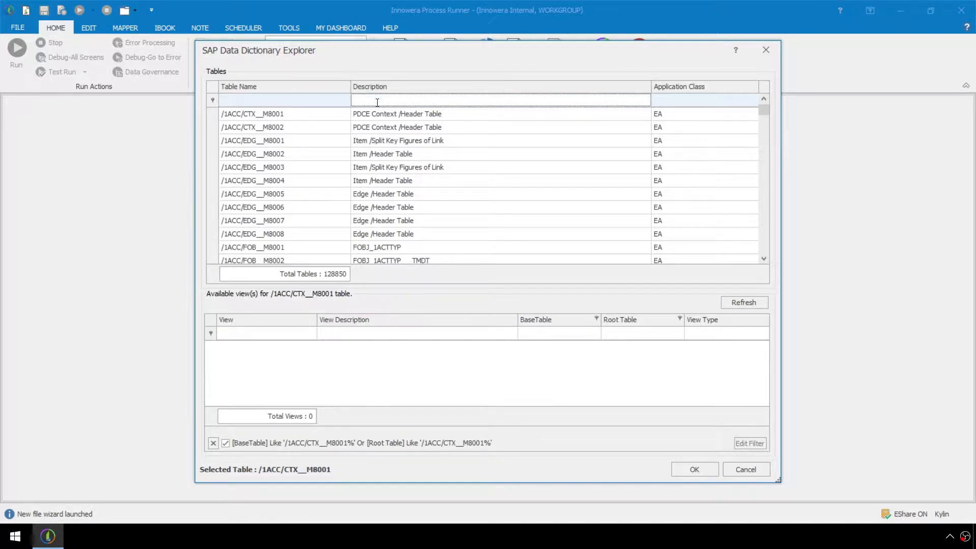
text(Material)
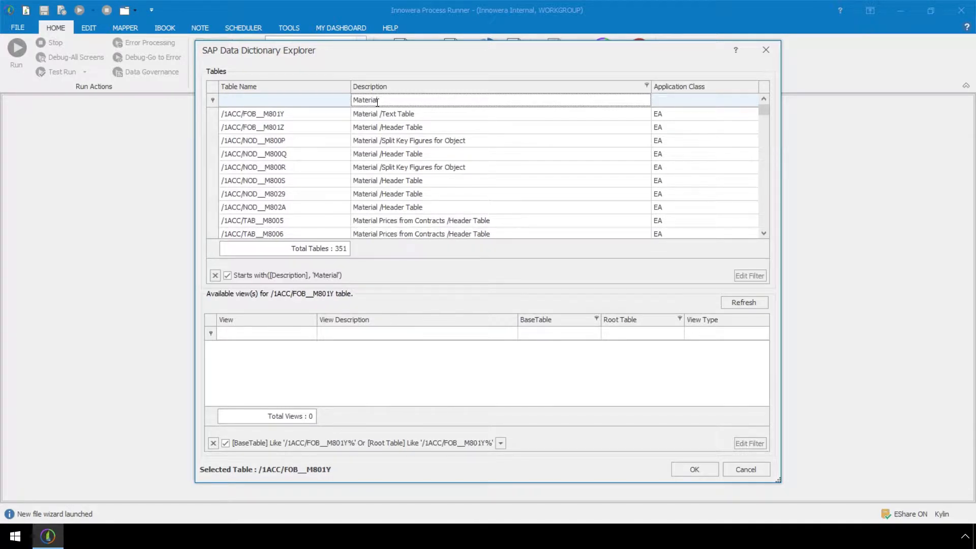
key(BackSpace)
key(BackSpace)
key(BackSpace)
key(BackSpace)
key(BackSpace)
key(BackSpace)
key(BackSpace)
key(BackSpace)
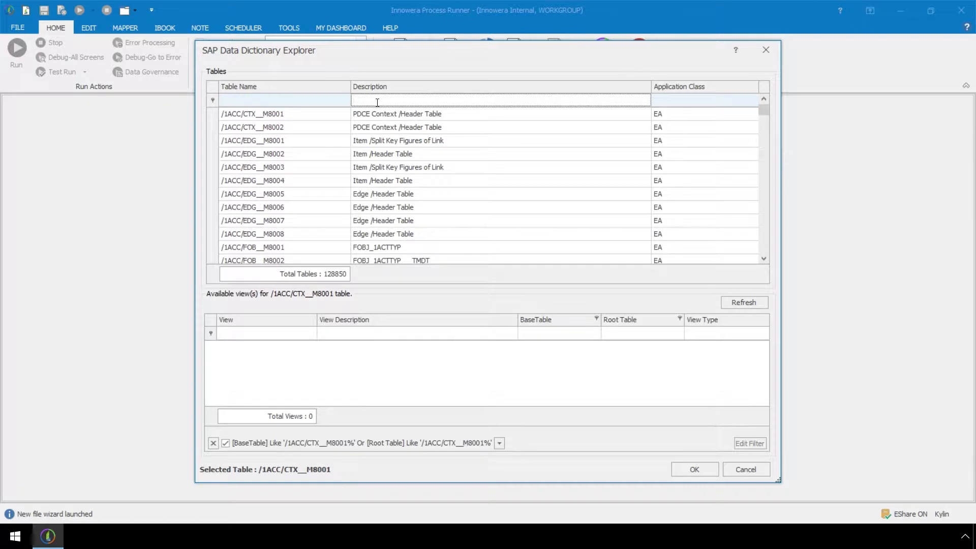
Step: Filter the tables by name MARA and the available views by base table MARC, browsing the view list
click(326, 101)
text(MARA)
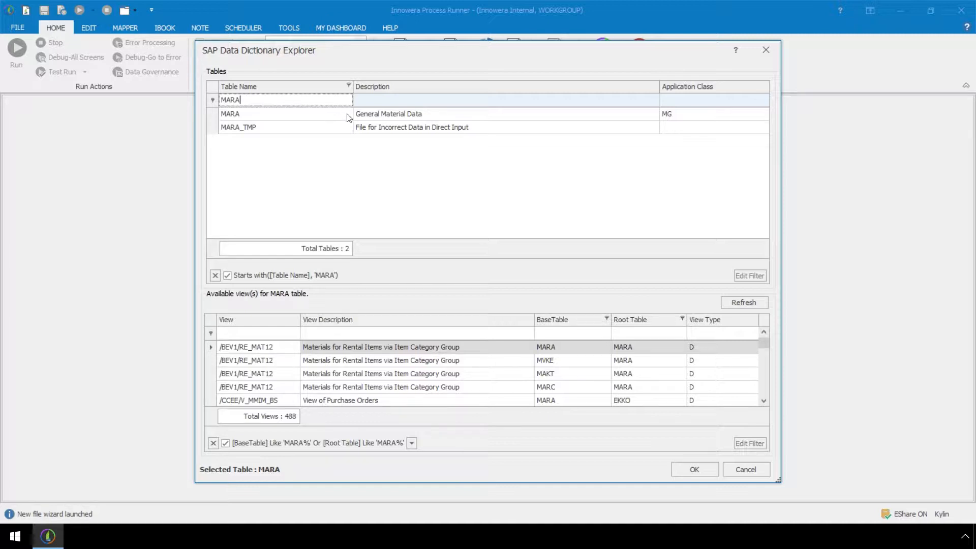
click(543, 334)
text(MARC)
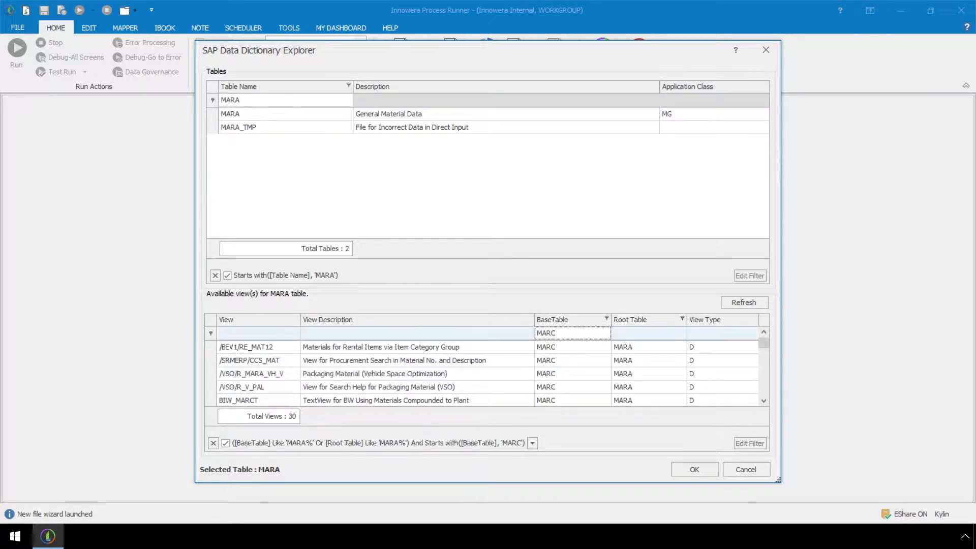
drag(766, 343, 771, 369)
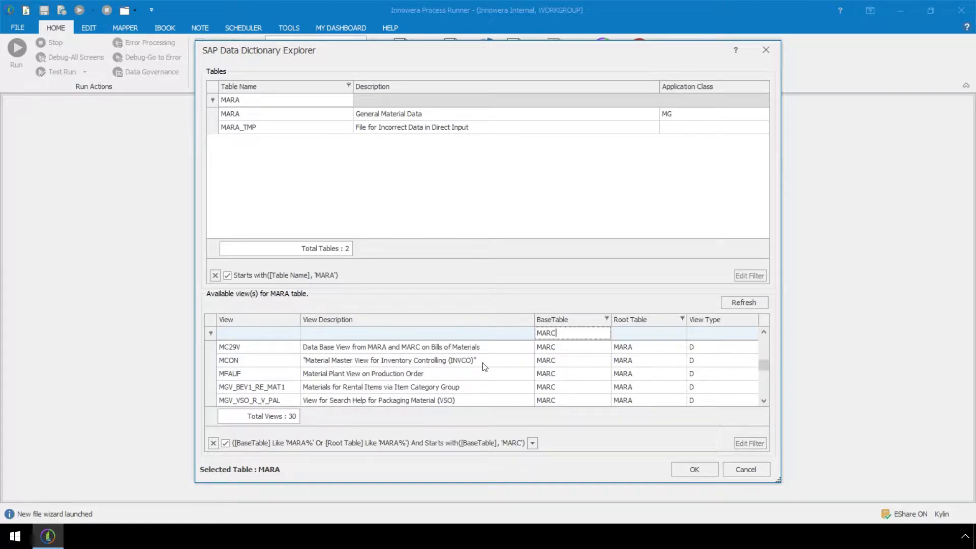
Step: Pick the view MC29V and confirm the explorer
click(294, 347)
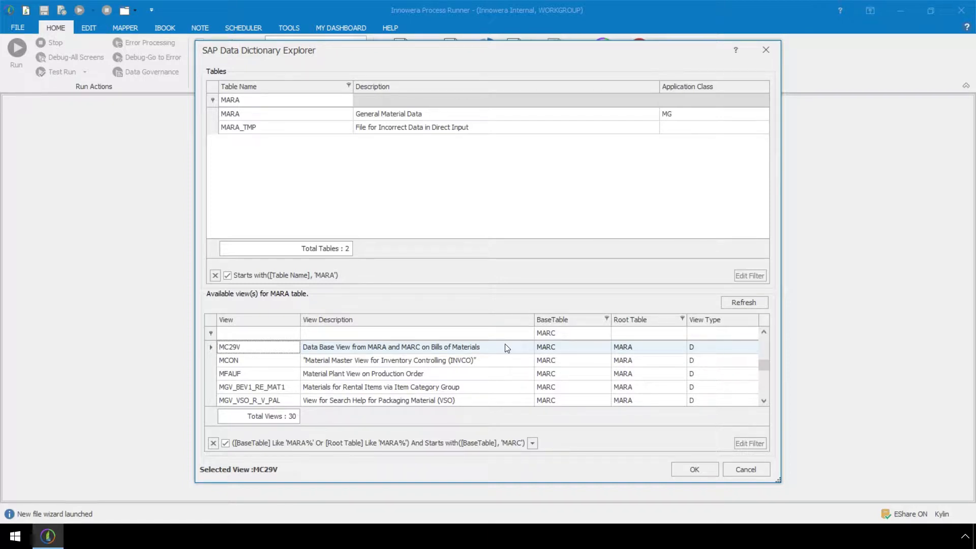
click(678, 469)
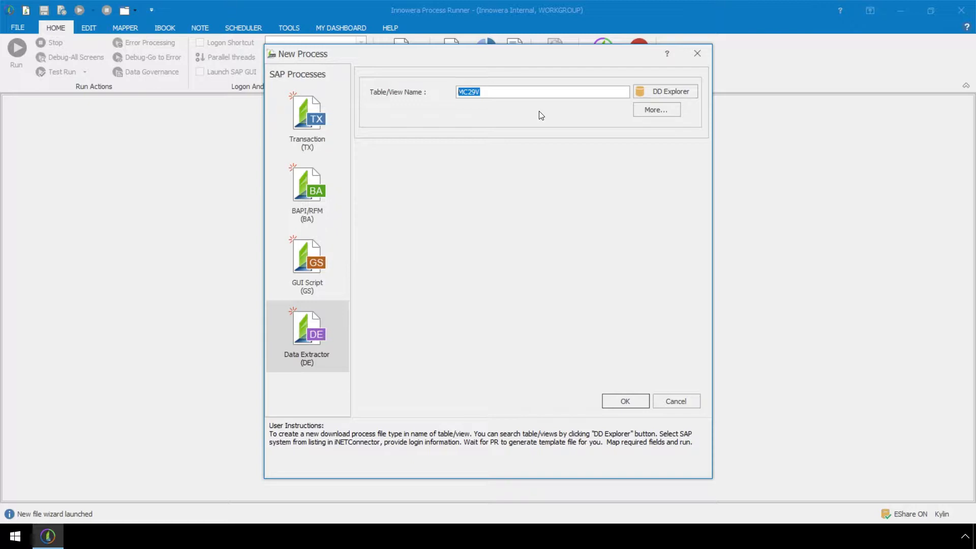
Step: Set the table/view name to MARA and confirm the new process
key(BackSpace)
text(MARA)
click(615, 396)
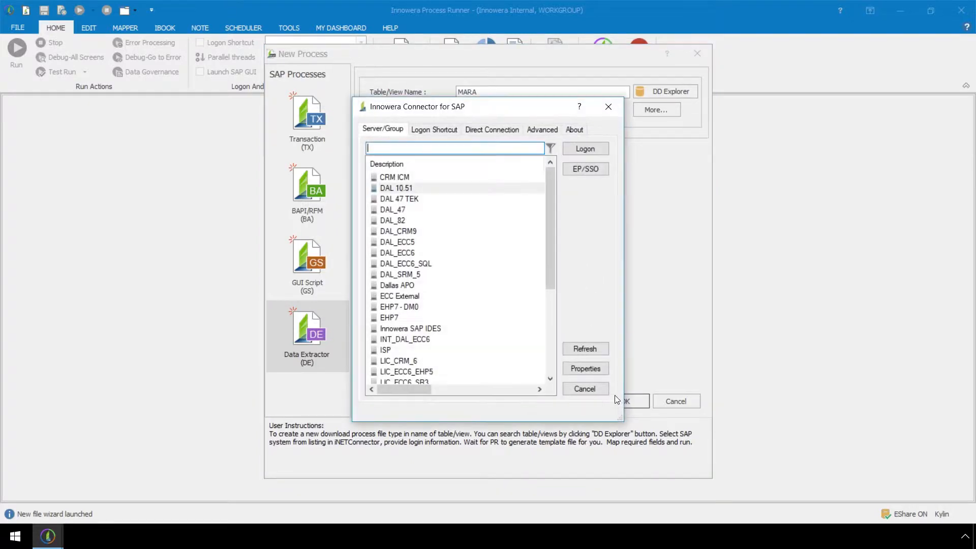
Step: Log on to the DAL 10.51 SAP system, entering the account password
double_click(469, 189)
text(******)
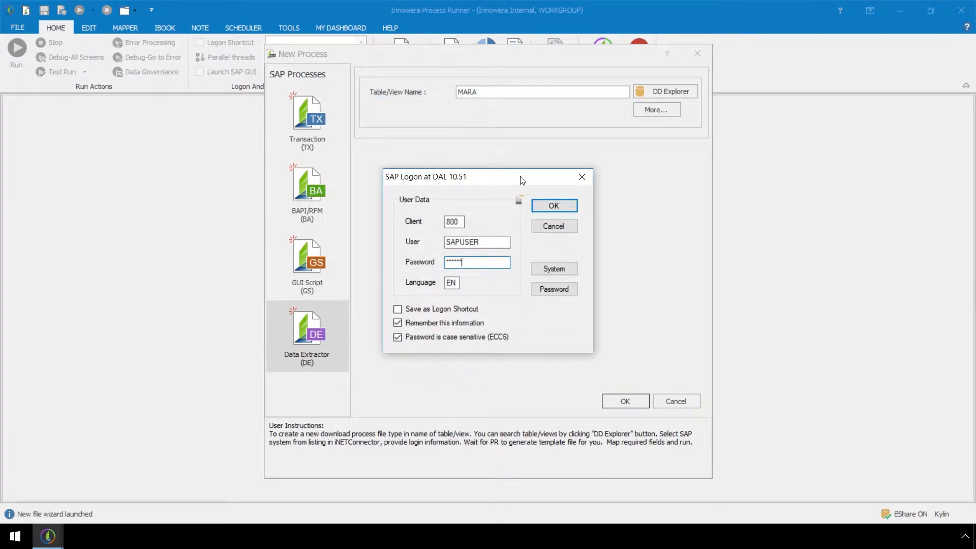
click(553, 206)
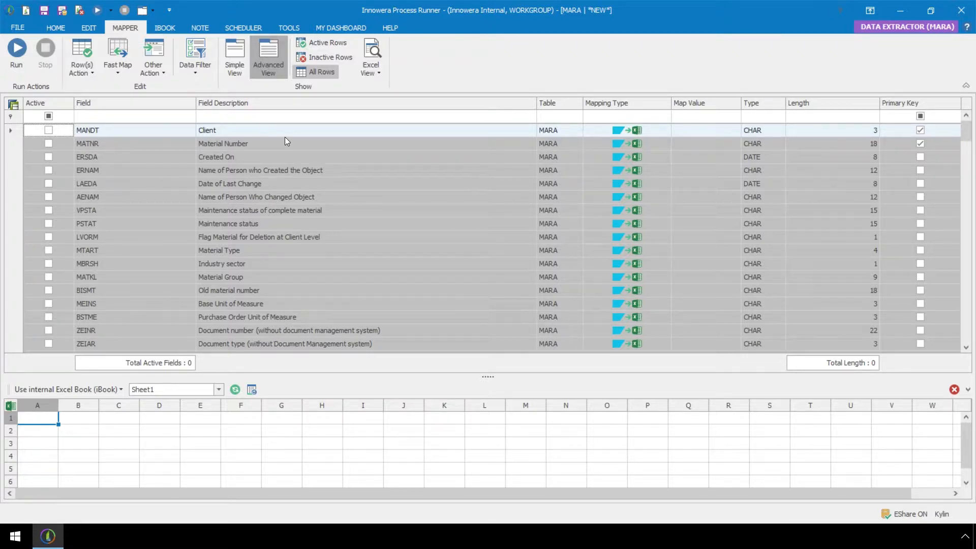
Step: Select all field rows and fast-map them SAP To Excel
click(152, 209)
right_click(151, 209)
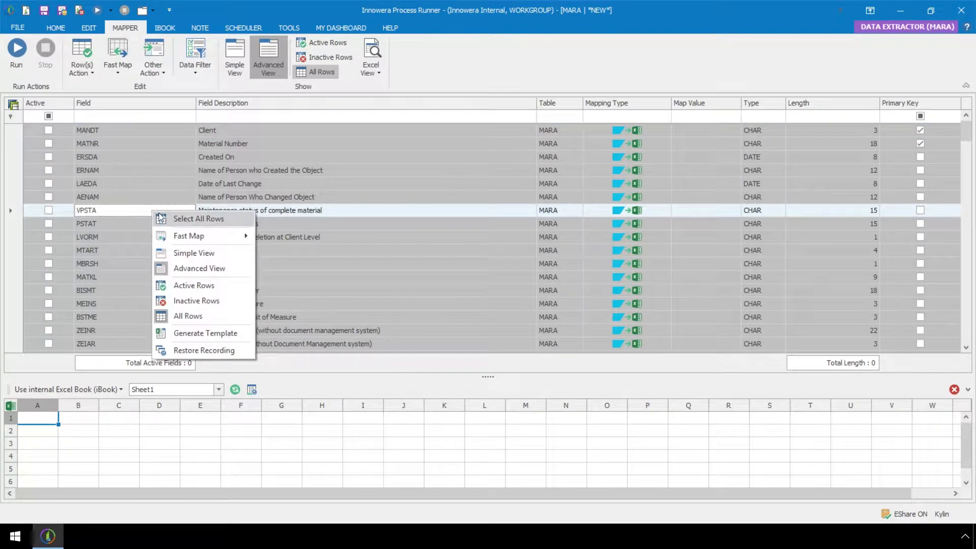
click(230, 220)
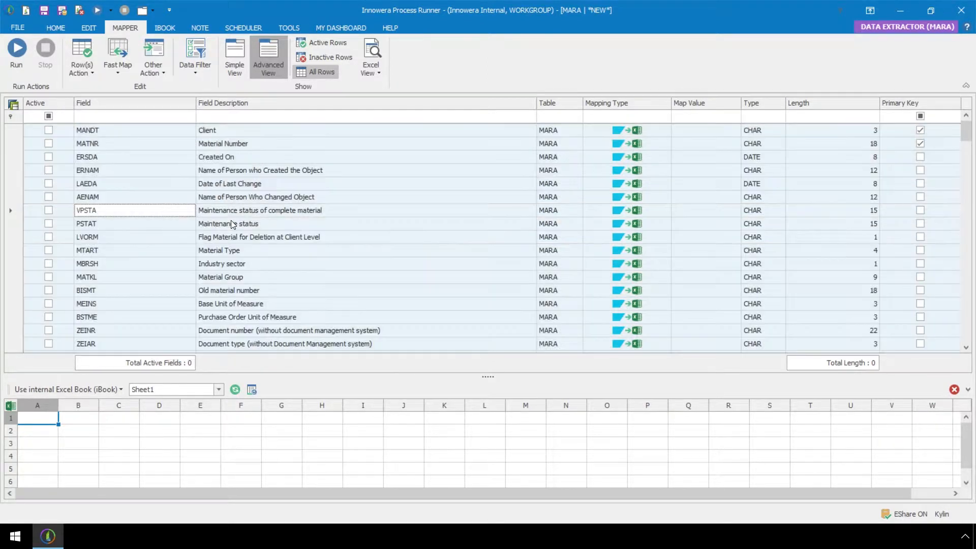
right_click(161, 211)
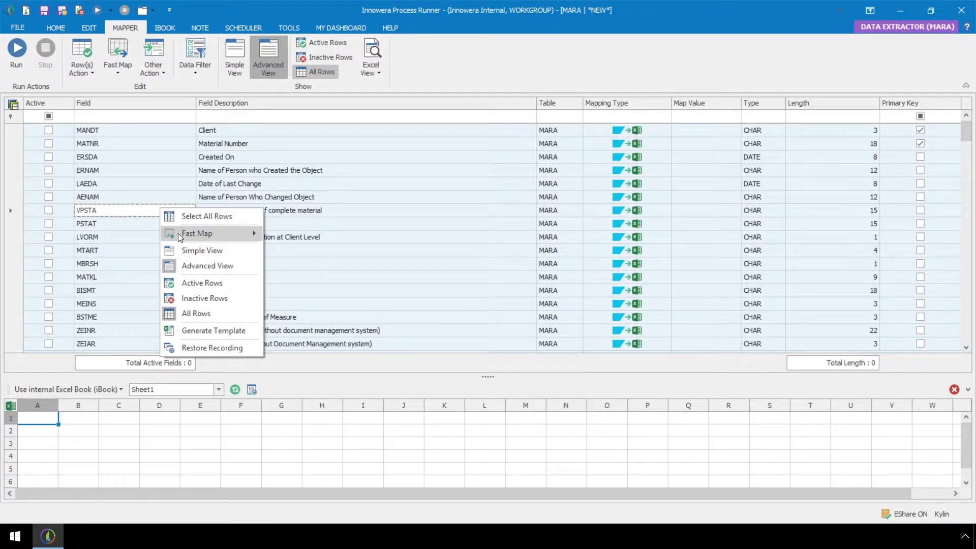
mouse_move(178, 233)
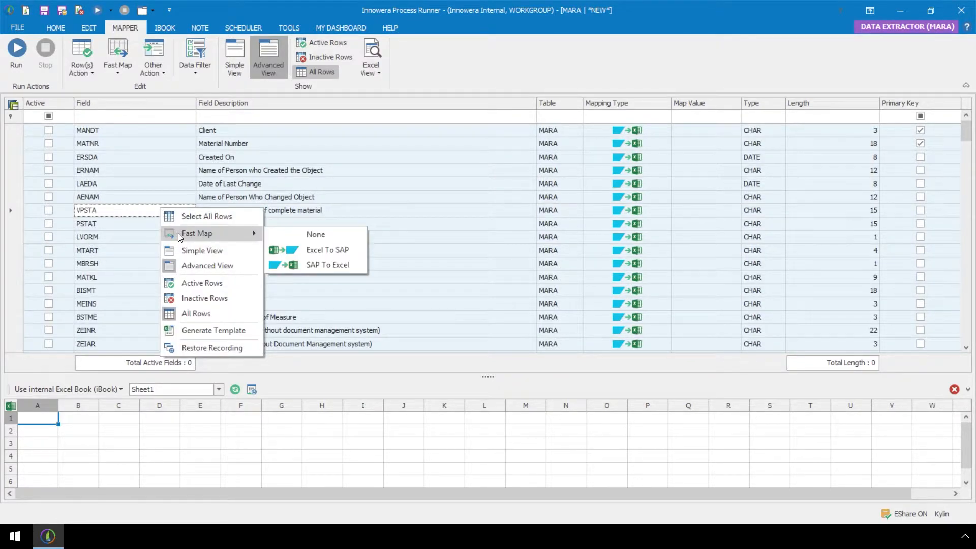
click(294, 268)
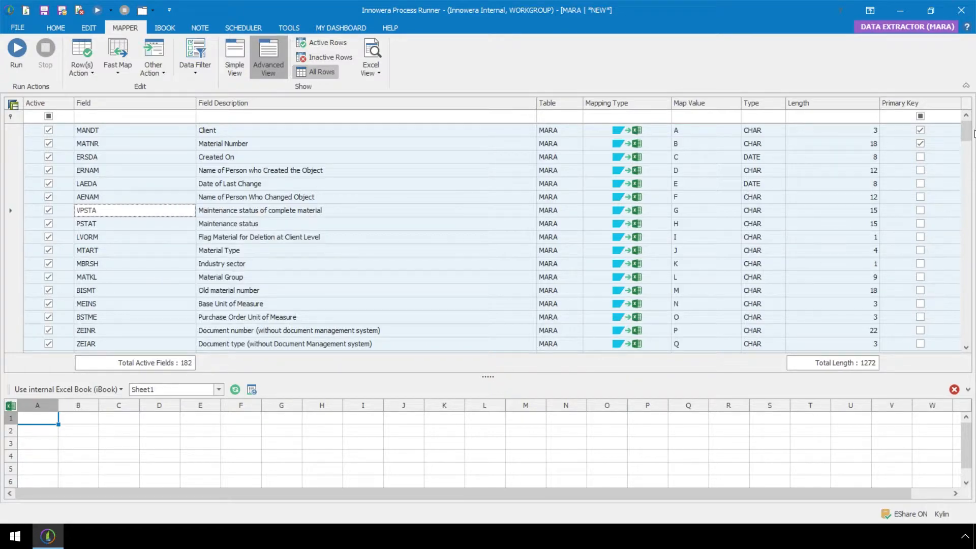
Step: Reselect all field rows and reset their fast mapping to None
mouse_move(967, 131)
mouse_down()
mouse_move(958, 208)
mouse_move(971, 338)
mouse_move(966, 143)
mouse_move(955, 134)
mouse_up()
right_click(172, 215)
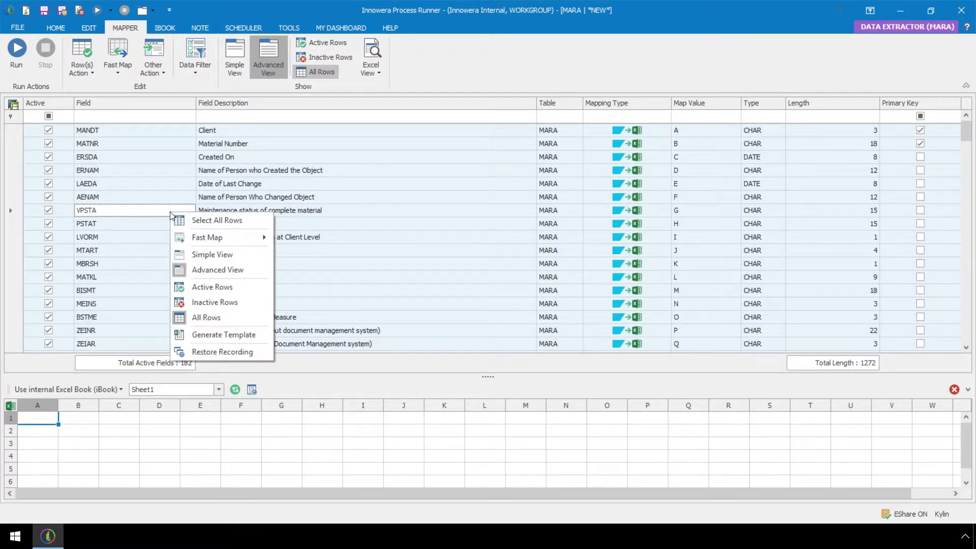
click(181, 219)
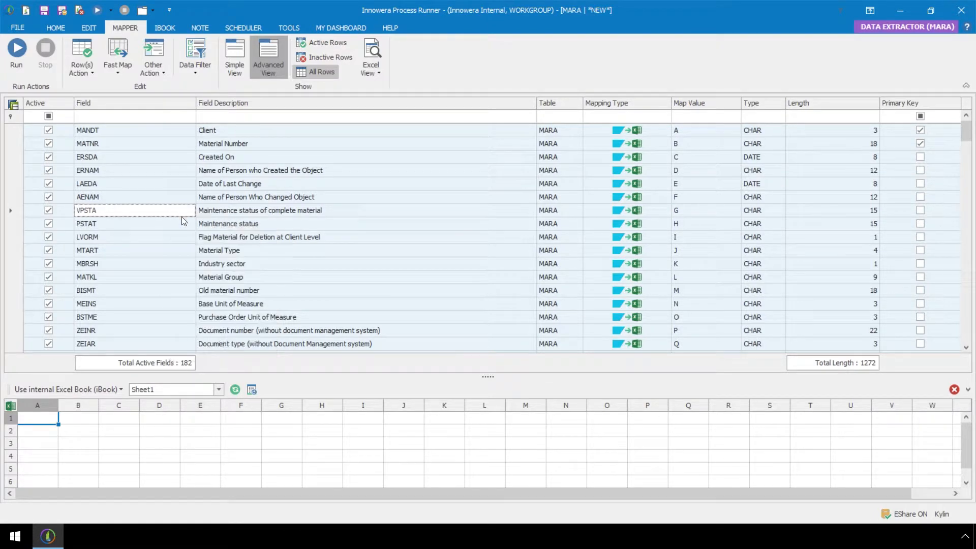
right_click(182, 212)
mouse_move(202, 234)
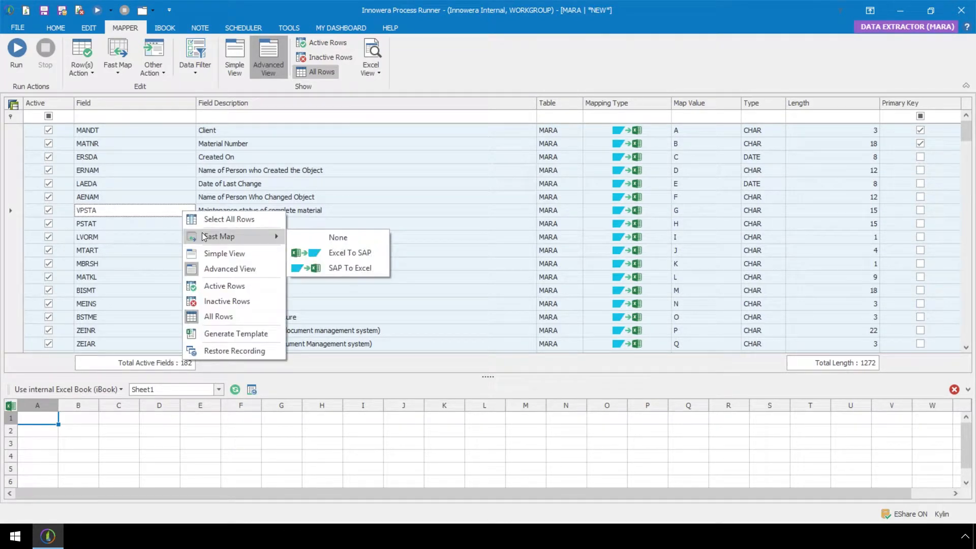
click(327, 237)
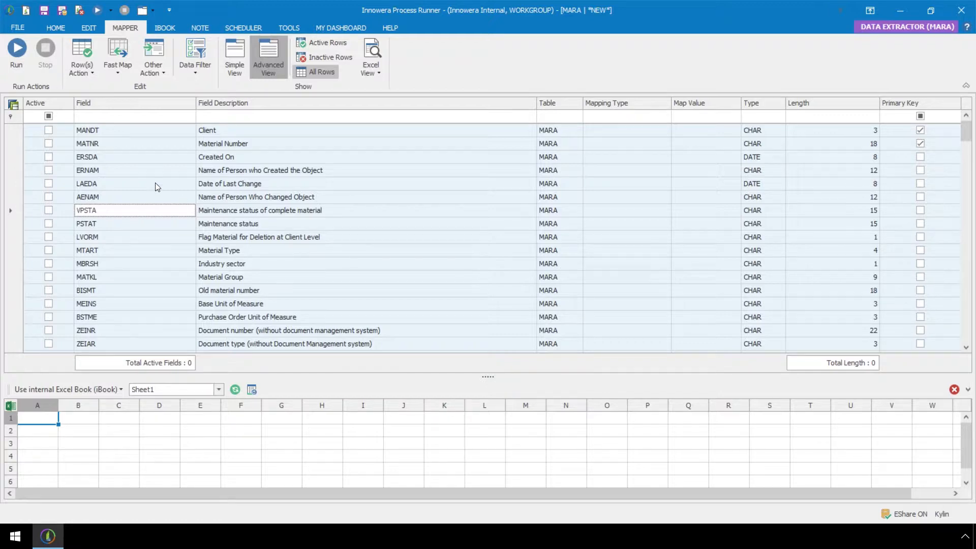
Step: Activate the MANDT, MATNR, ERSDA and ERNAM fields
click(49, 130)
click(49, 130)
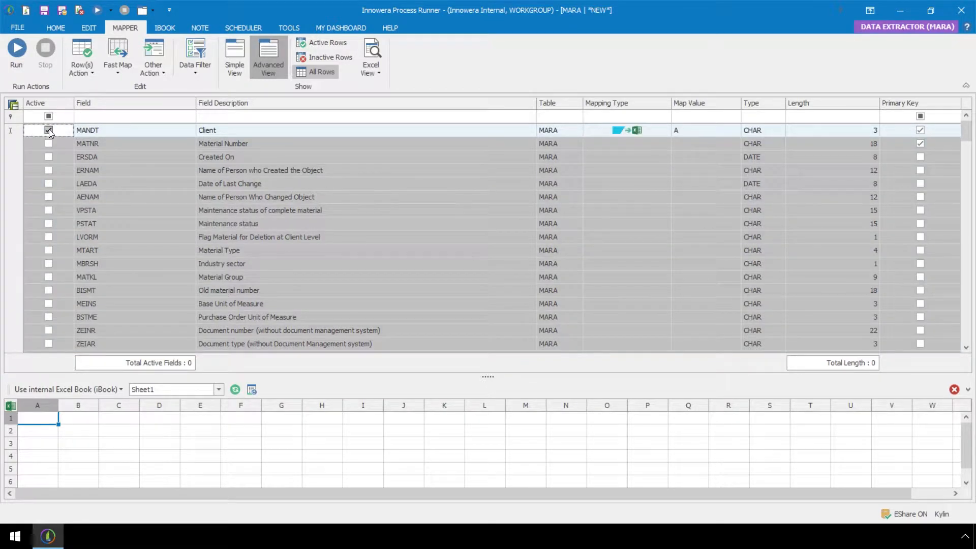
click(49, 144)
click(48, 144)
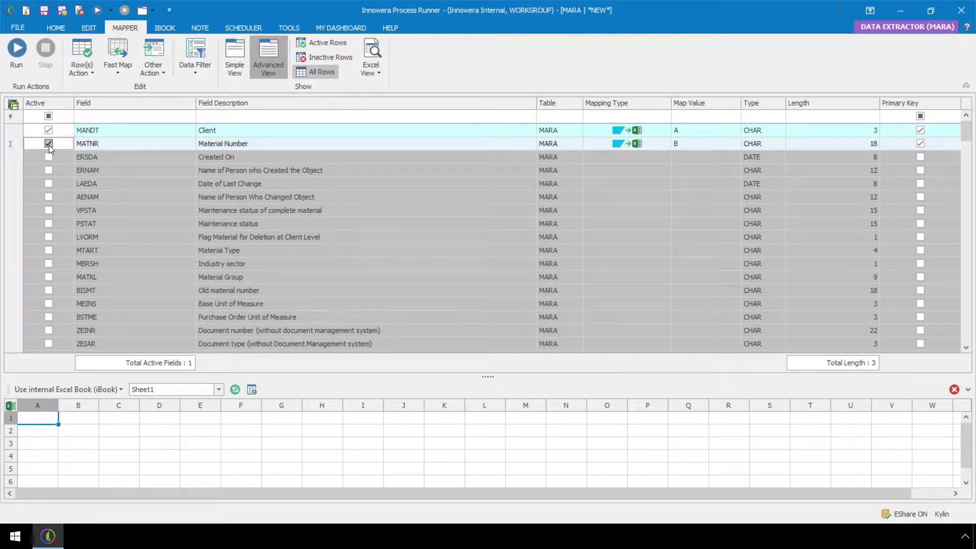
double_click(48, 157)
click(49, 170)
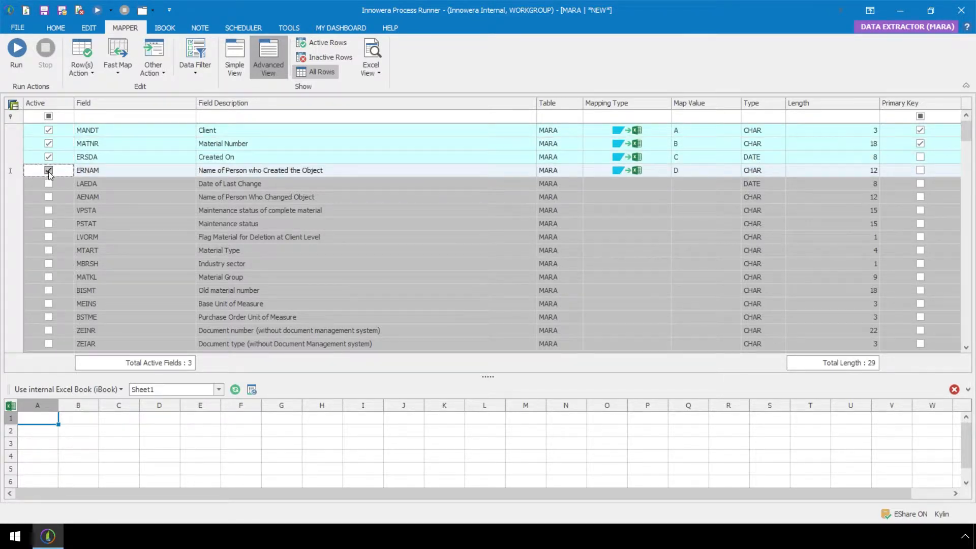
Step: Select the LAEDA, AENAM, PSTAT, MTART, MBRSH, MATKL and MEINS rows and fast-map them SAP To Excel
ctrl+click(59, 183)
ctrl+click(66, 199)
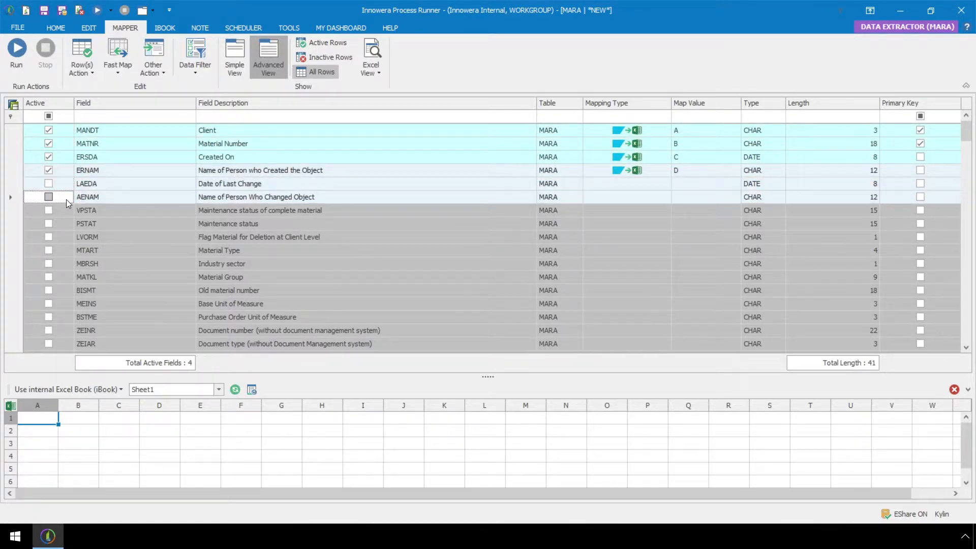
ctrl+click(66, 223)
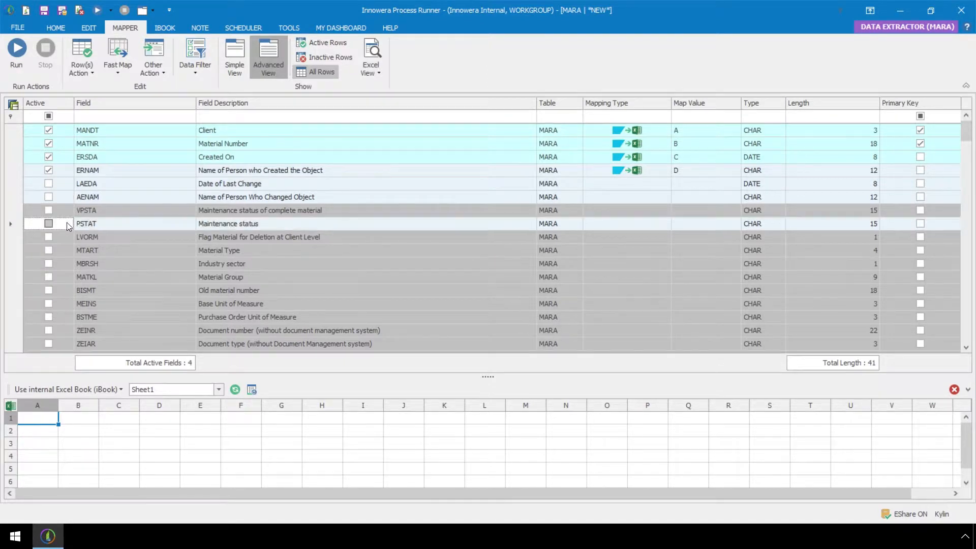
ctrl+click(66, 248)
ctrl+click(63, 262)
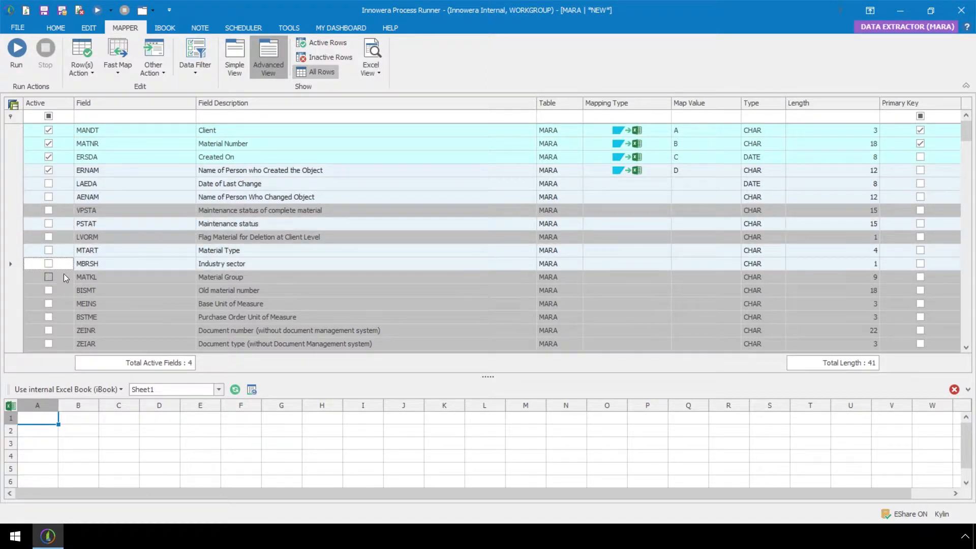
ctrl+click(63, 276)
ctrl+click(62, 304)
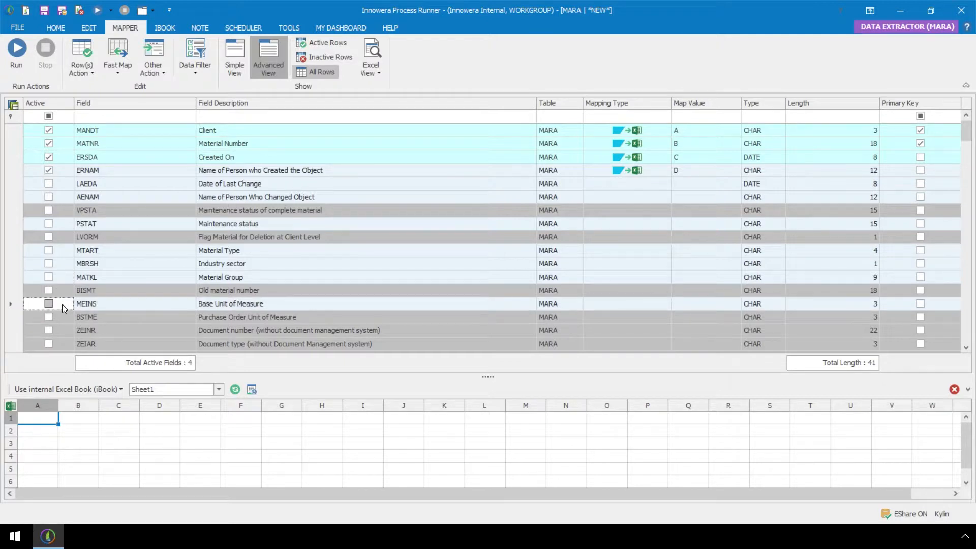
right_click(62, 304)
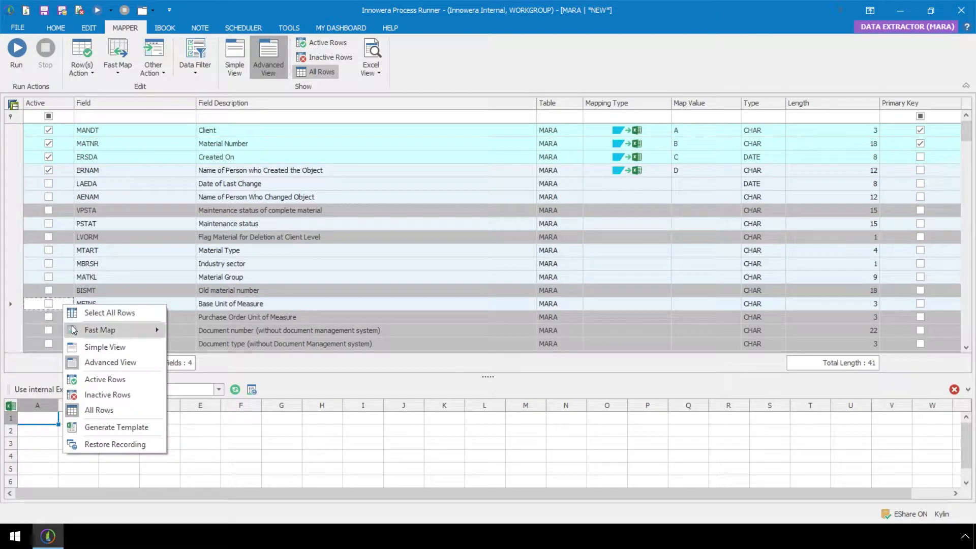
mouse_move(73, 328)
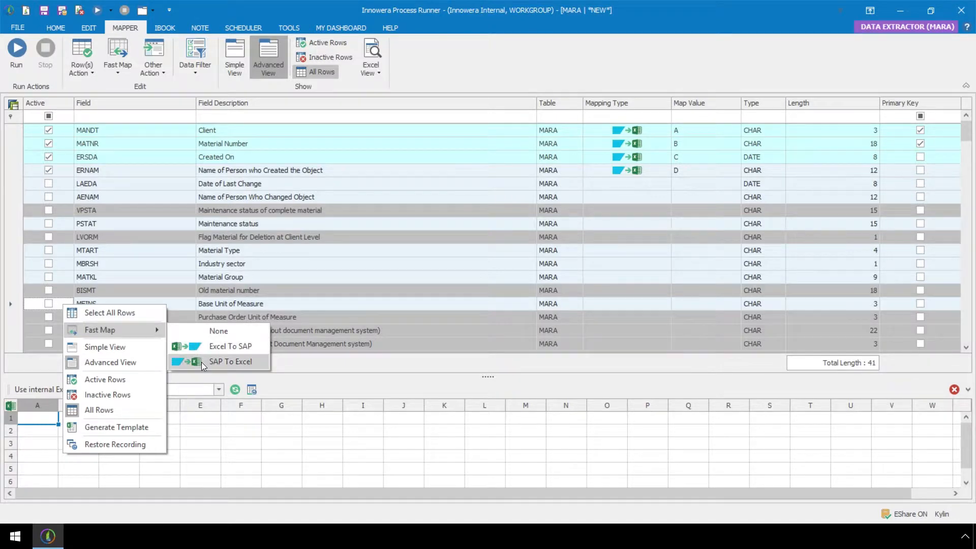
click(219, 362)
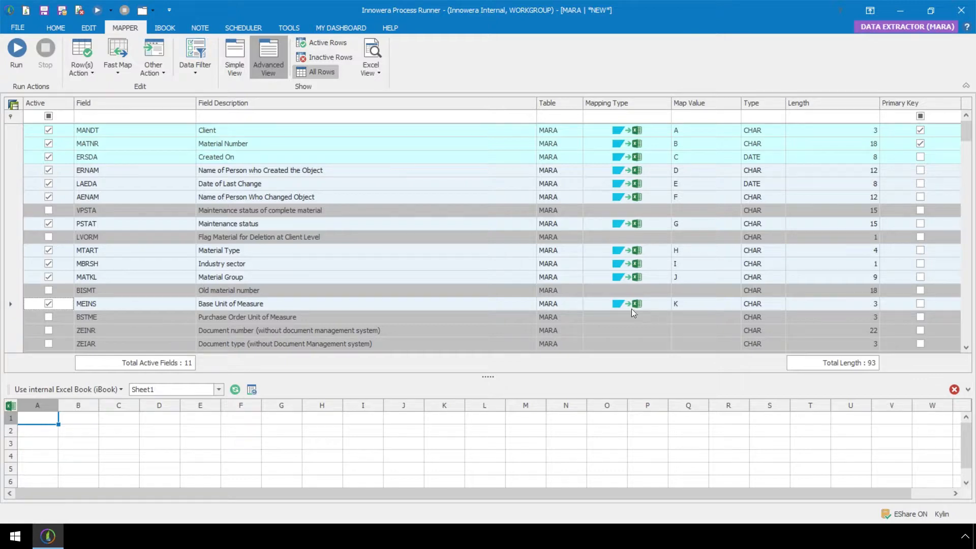
Step: Open the Data Filter Builder
click(199, 74)
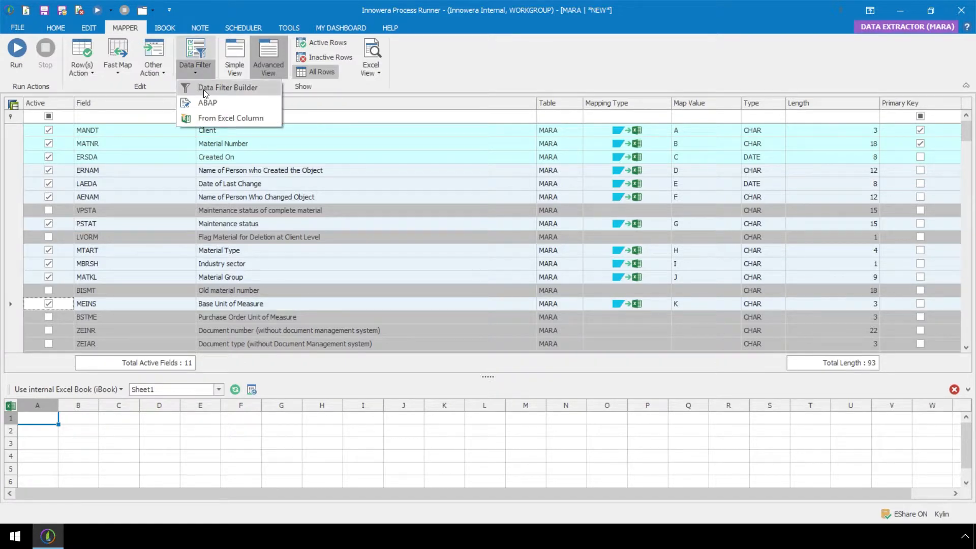
click(261, 88)
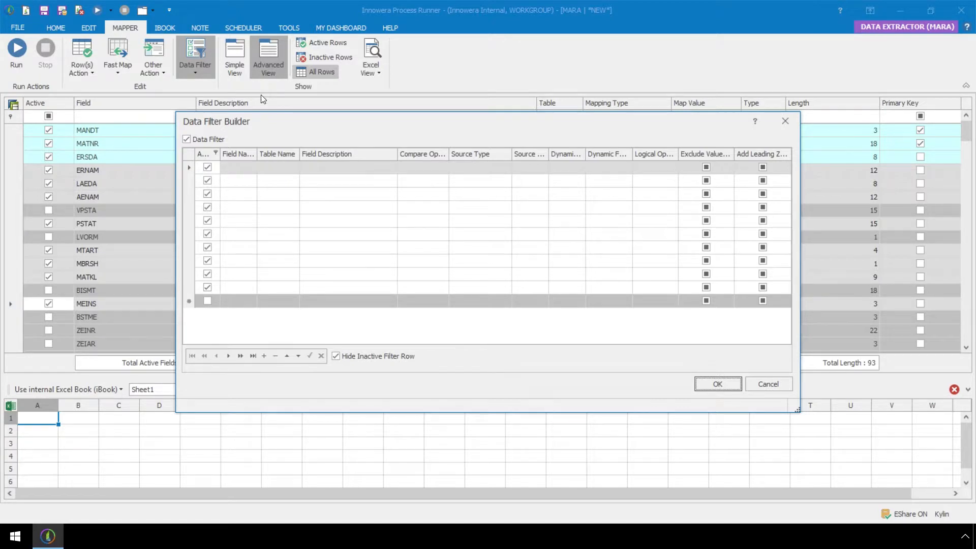
Step: Add a filter row for the MTART field by searching the field list descriptions for Material Type
click(253, 167)
click(251, 165)
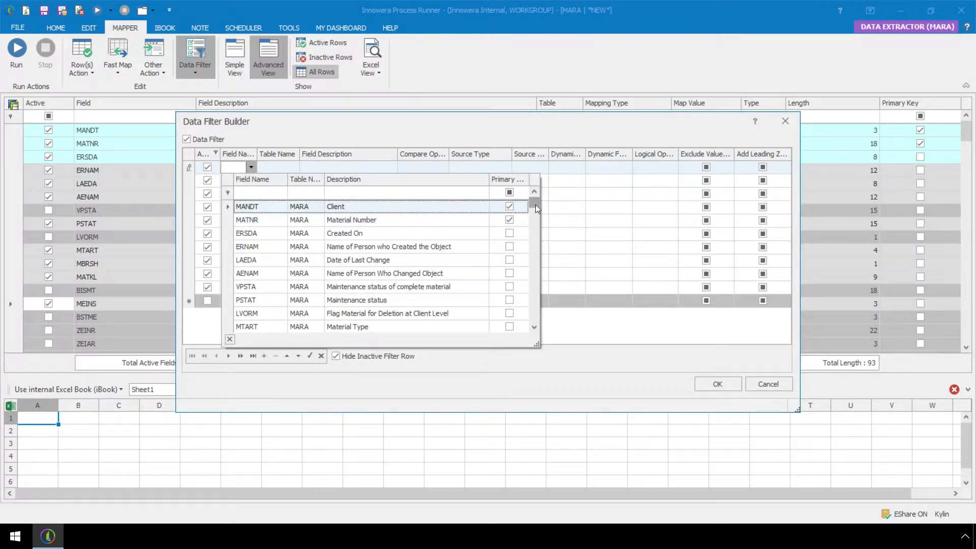
mouse_move(536, 204)
mouse_down()
mouse_move(528, 312)
mouse_move(545, 217)
mouse_move(537, 198)
mouse_up()
click(460, 192)
text(Mat)
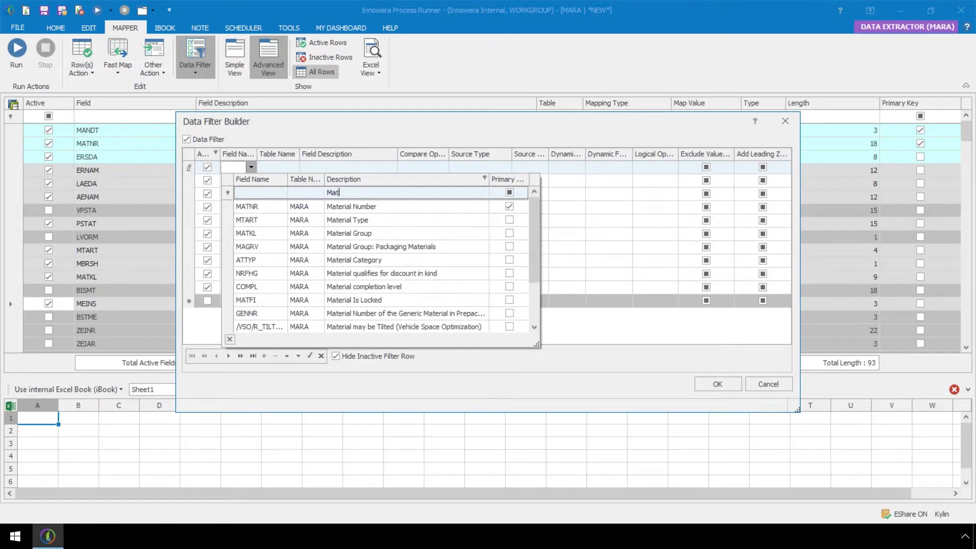
text(erial Type)
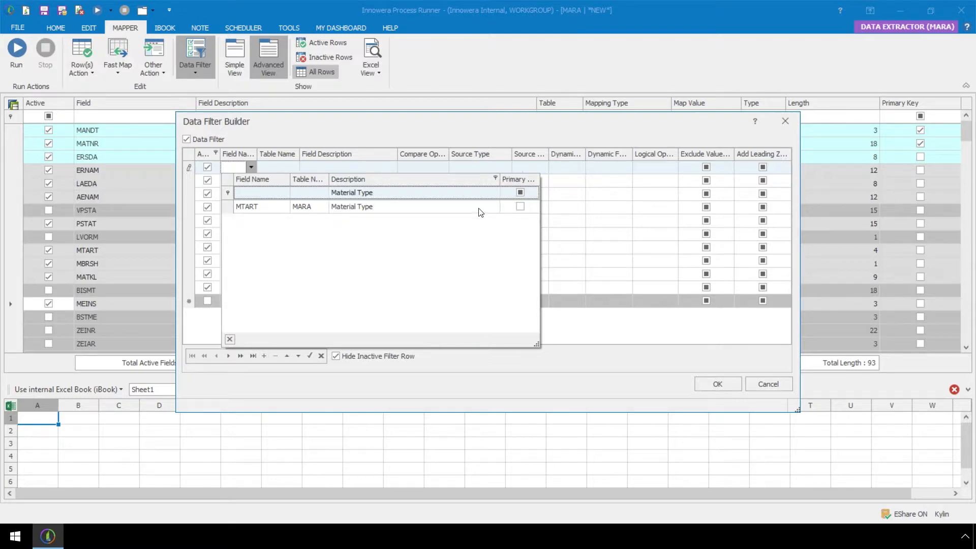
click(522, 207)
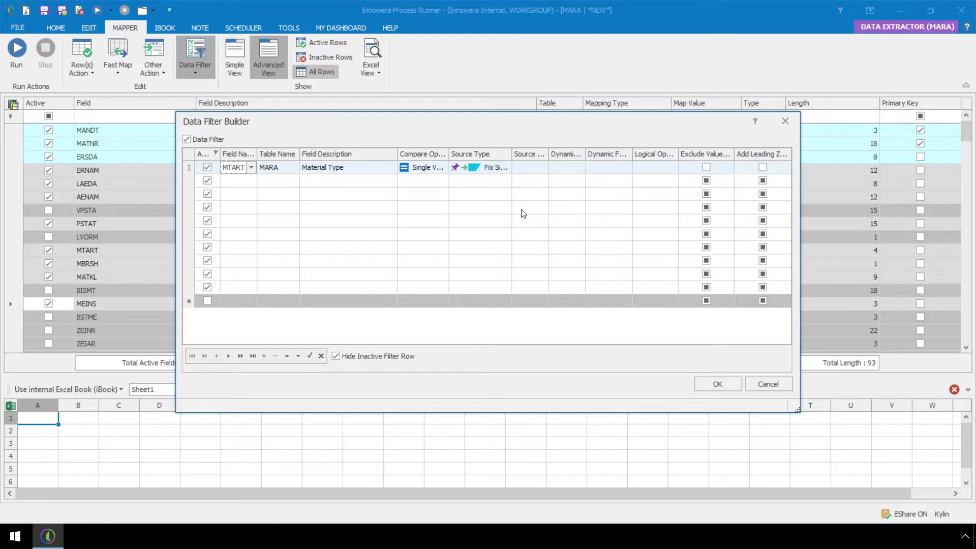
Step: Set the MTART filter's compare operator to Range, accepting the source type reset
click(445, 169)
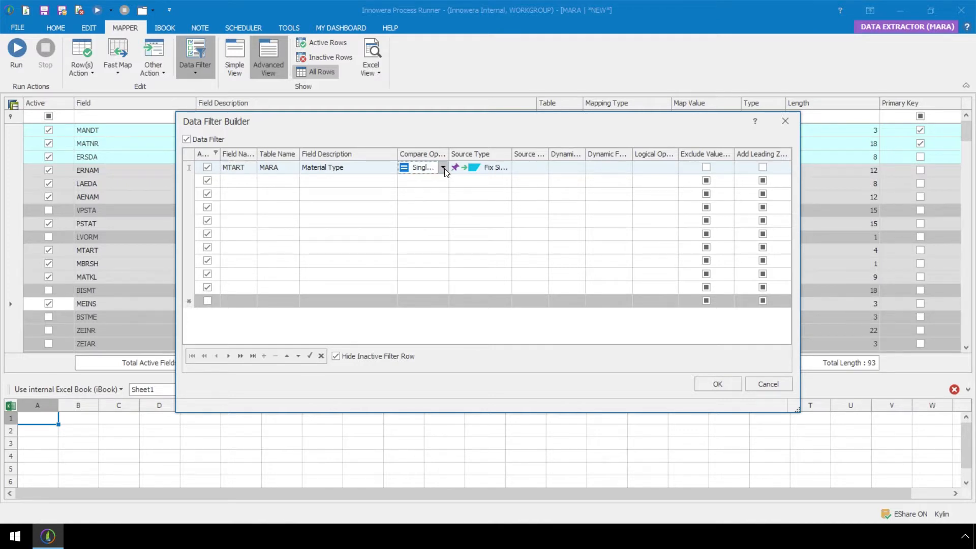
click(444, 169)
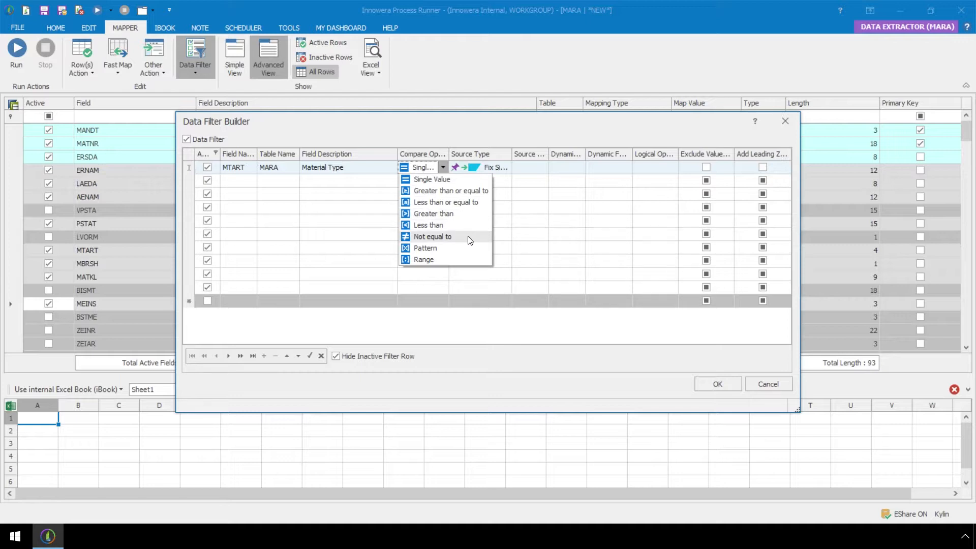
click(450, 261)
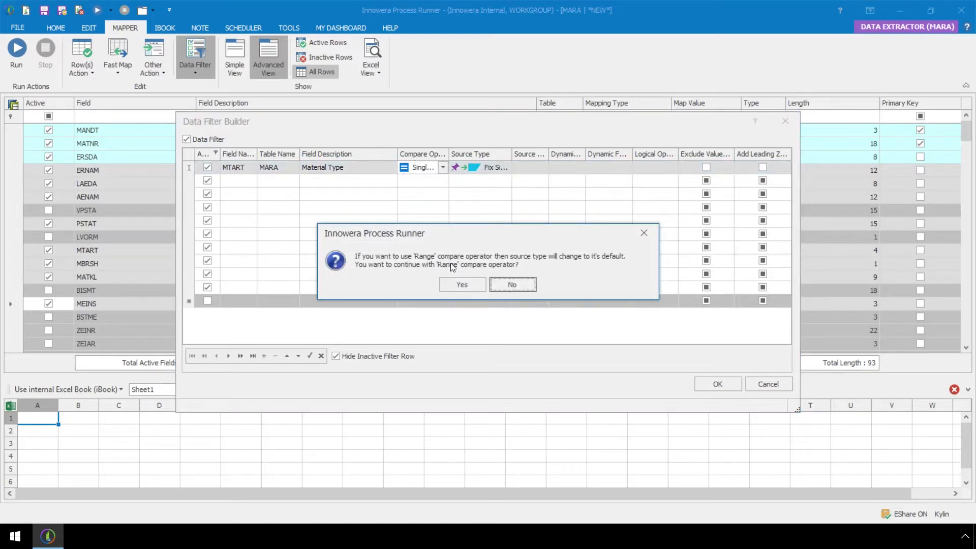
click(453, 280)
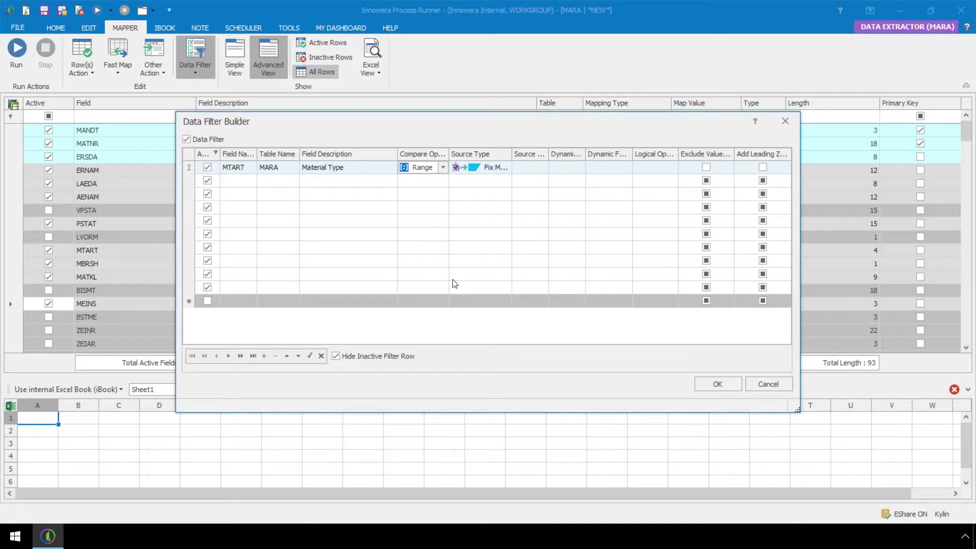
Step: Set the filter's source type to Fix Multiple Values and enter FERT and HALB as the values
click(507, 169)
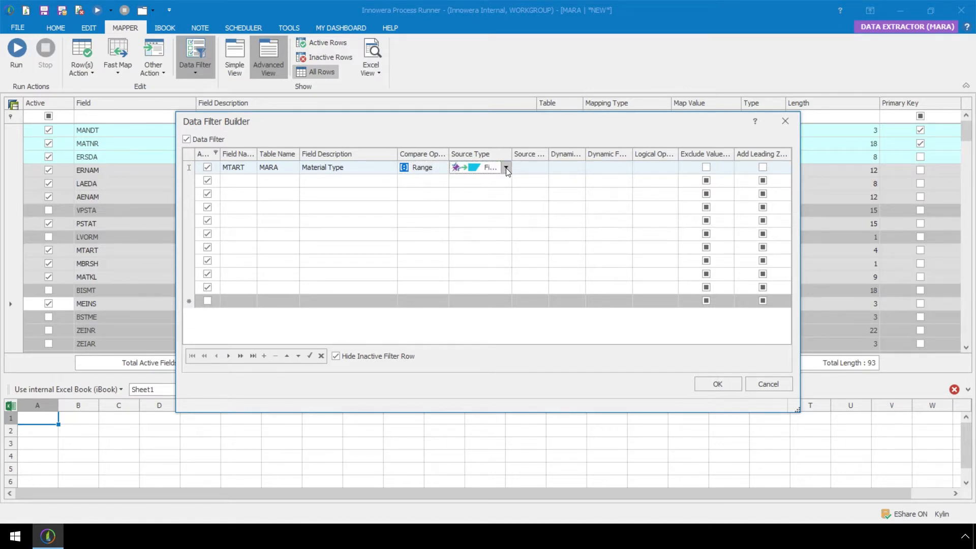
click(506, 168)
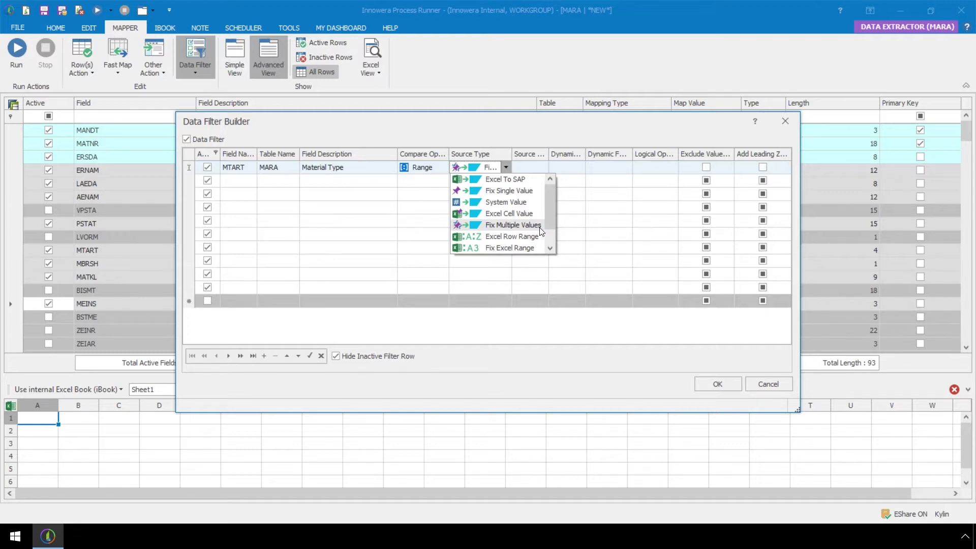
click(514, 225)
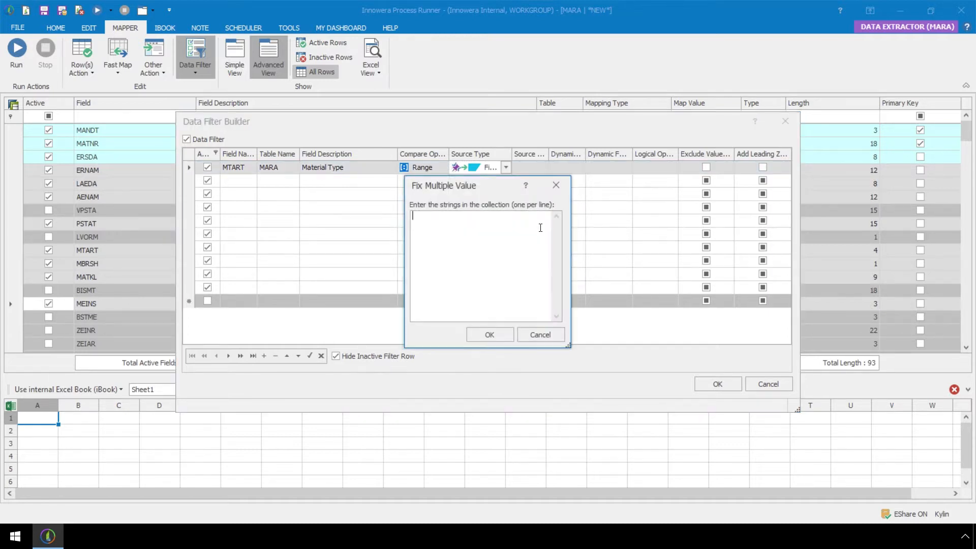
text(FERT )
text(HALB)
click(505, 335)
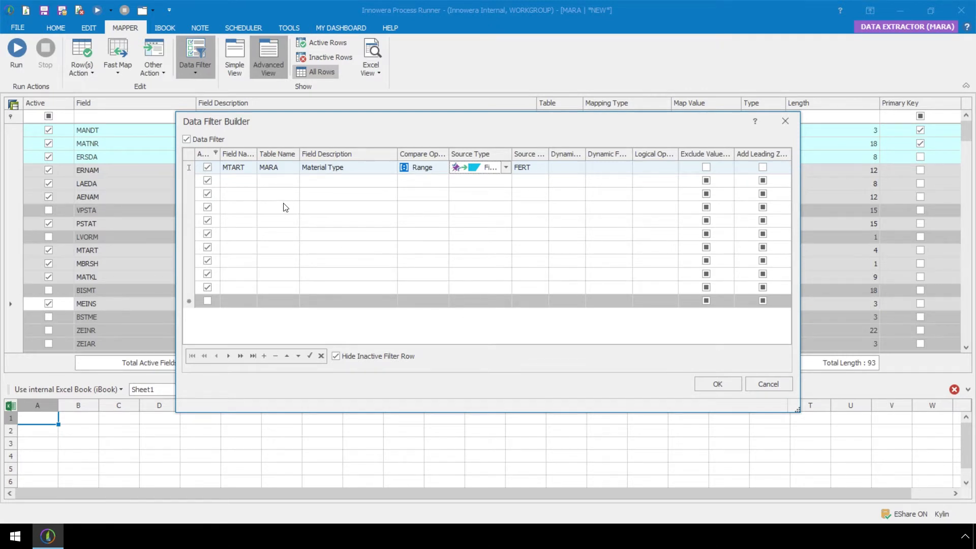
Step: Confirm the data filter and close the Data Filter Builder
click(256, 182)
click(251, 181)
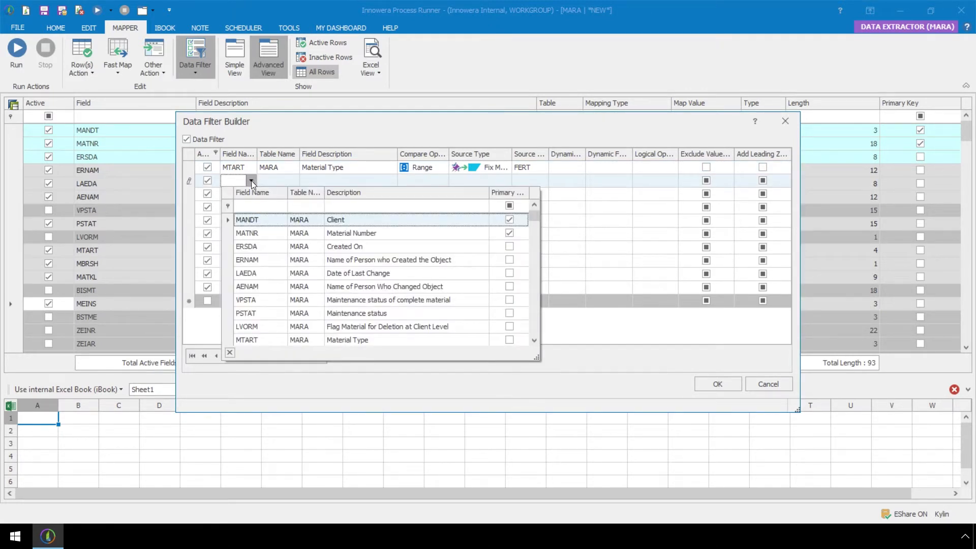
click(251, 181)
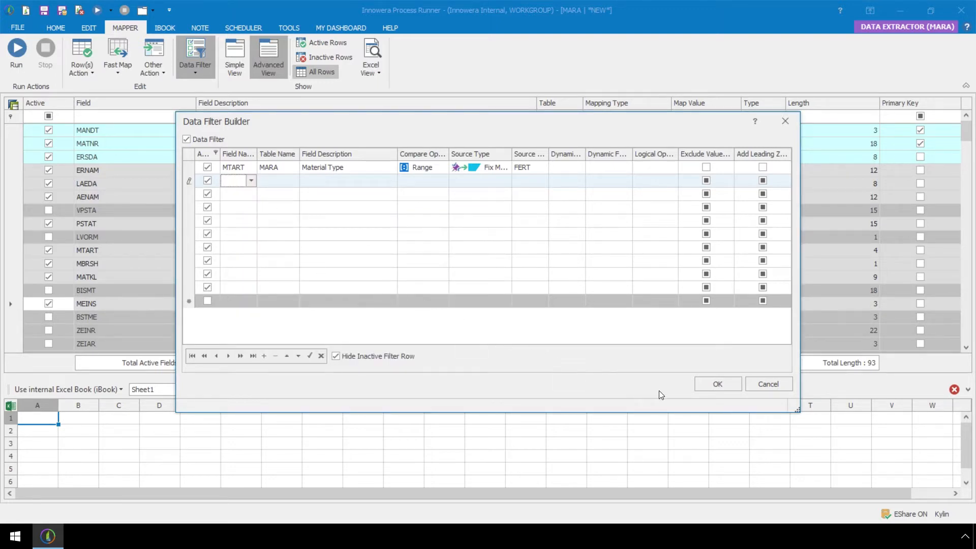
click(717, 385)
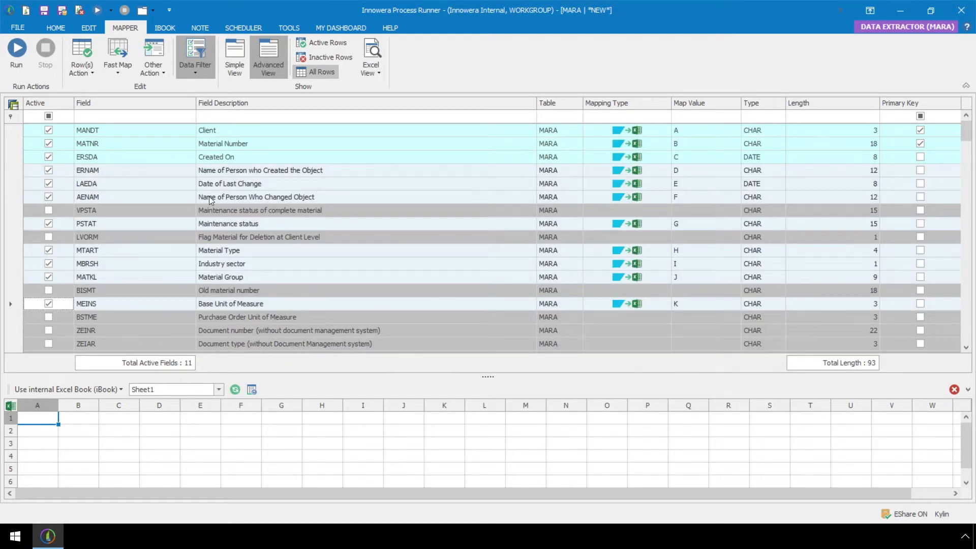
Step: Run the process, saving it locally under the default MARA file name and logging on to SAP
click(61, 28)
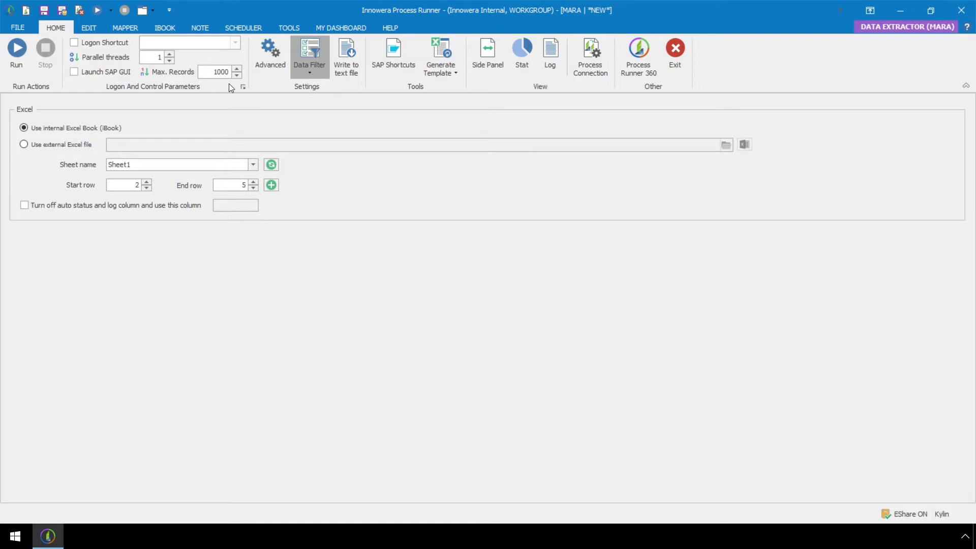
click(21, 59)
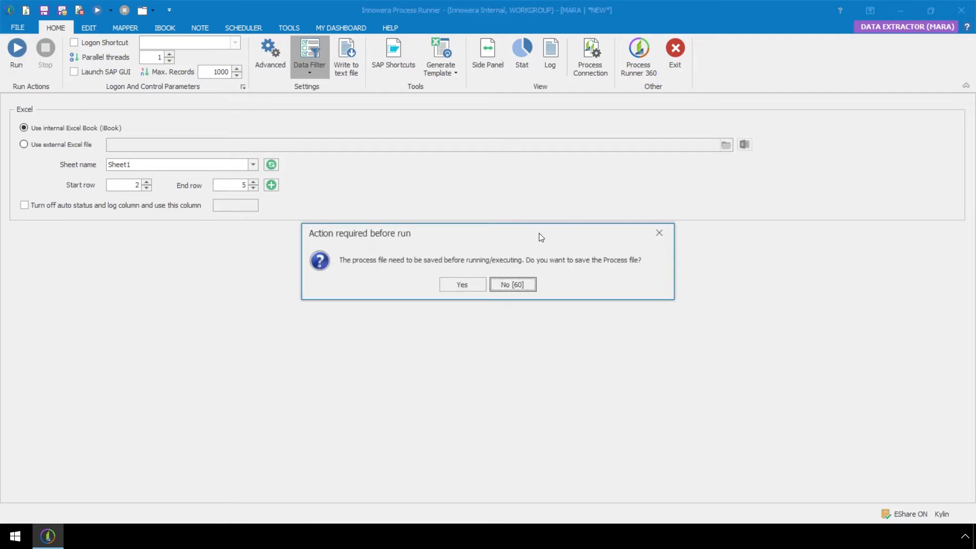
click(447, 288)
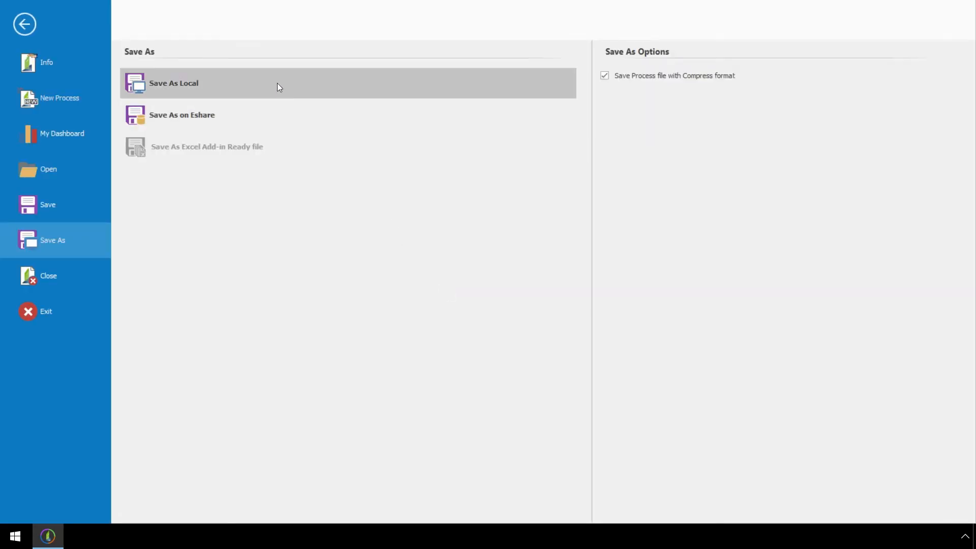
click(261, 78)
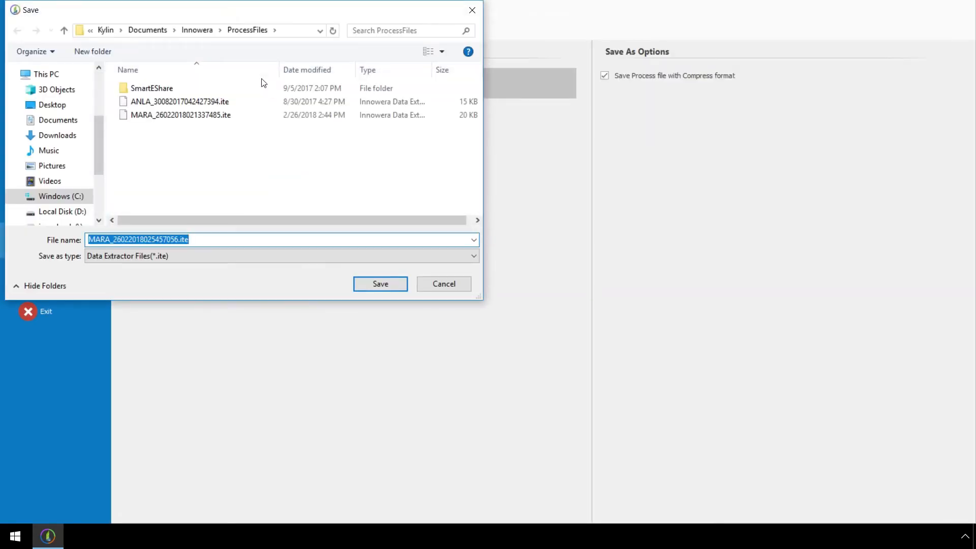
click(378, 289)
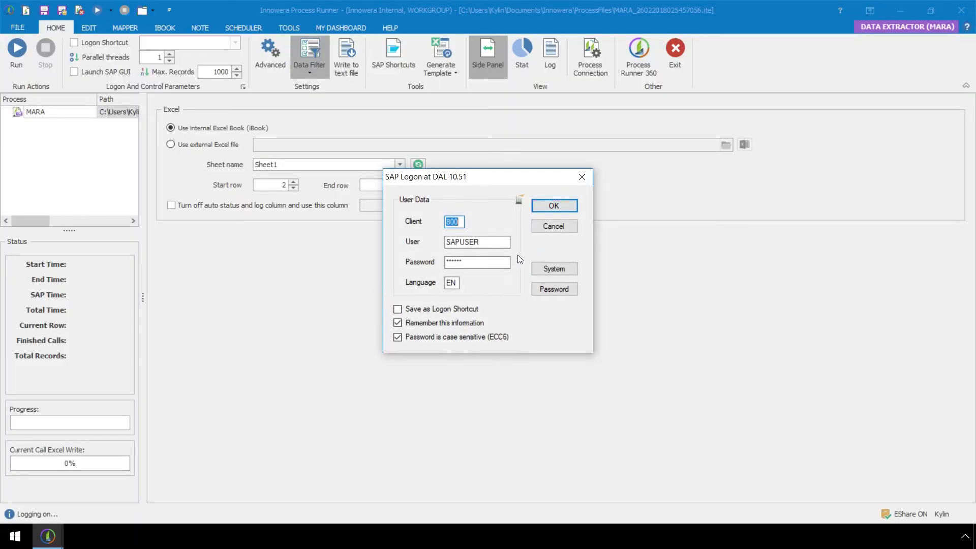
click(534, 207)
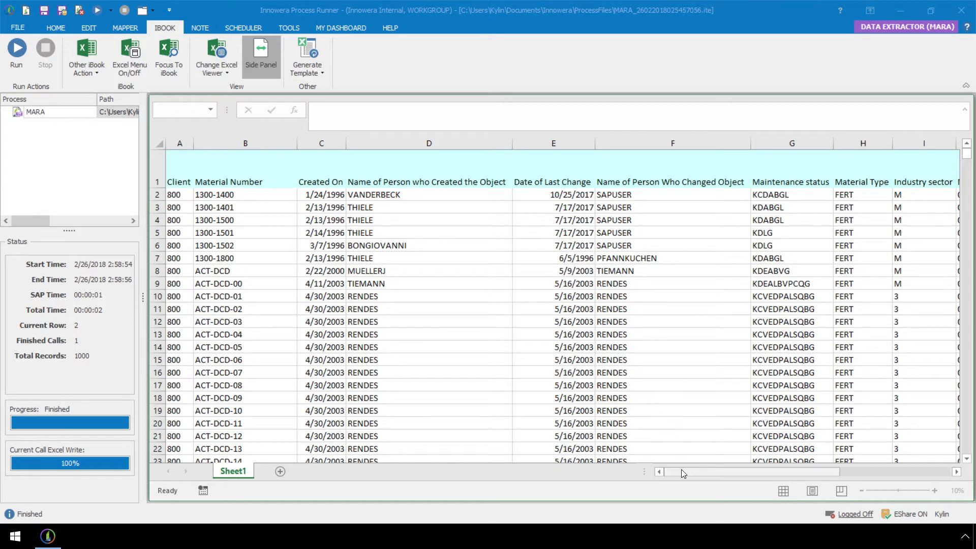
Step: Review the extracted columns and the status cell in the result sheet
drag(681, 470, 791, 468)
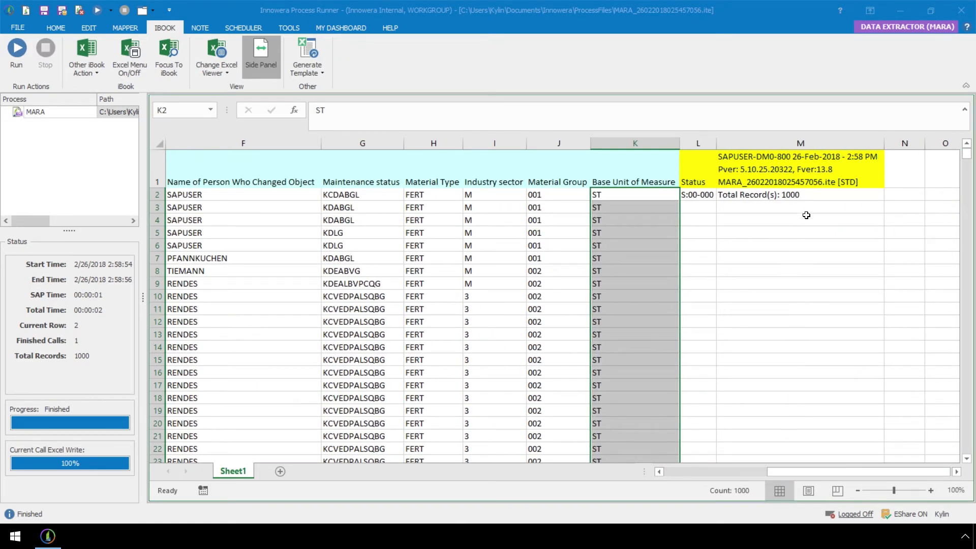
click(808, 198)
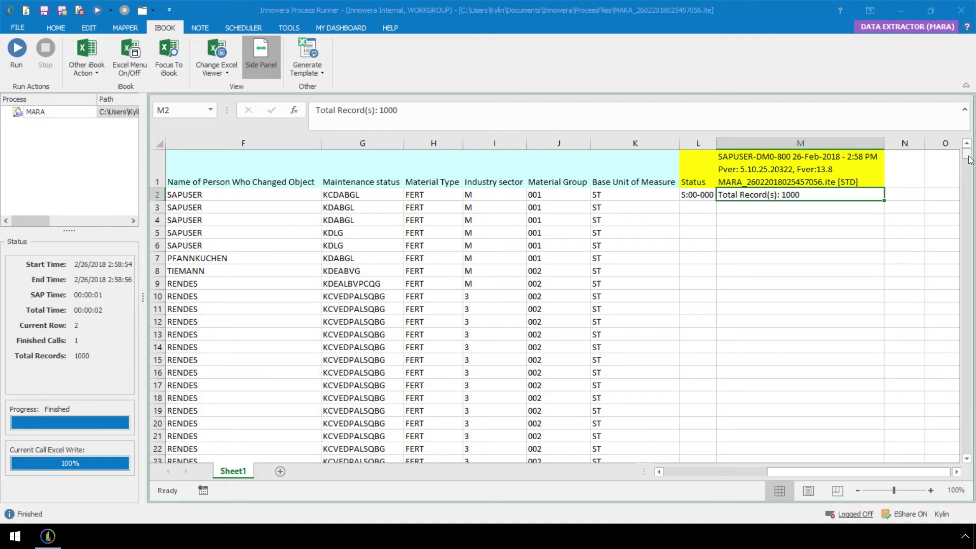
mouse_move(969, 157)
mouse_down()
mouse_move(971, 460)
mouse_move(975, 149)
mouse_up()
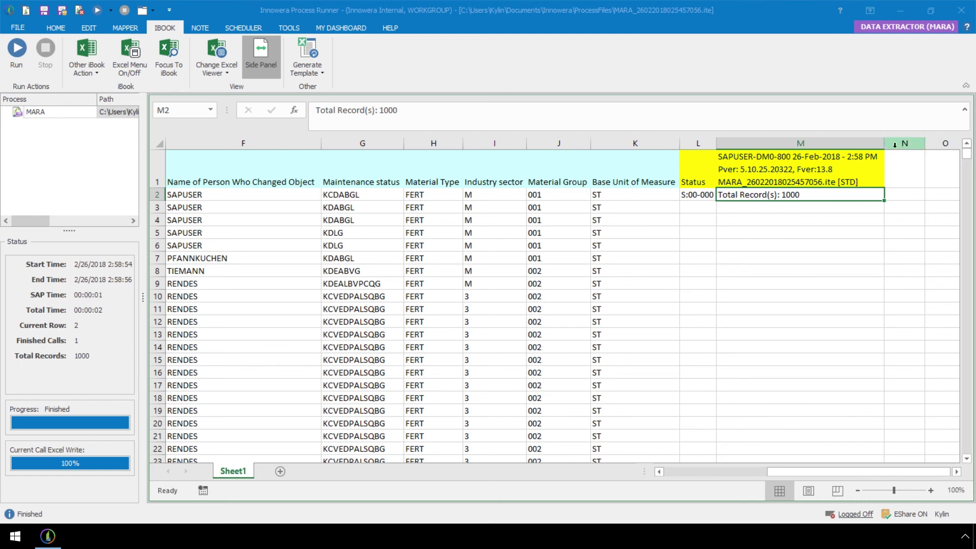
click(384, 28)
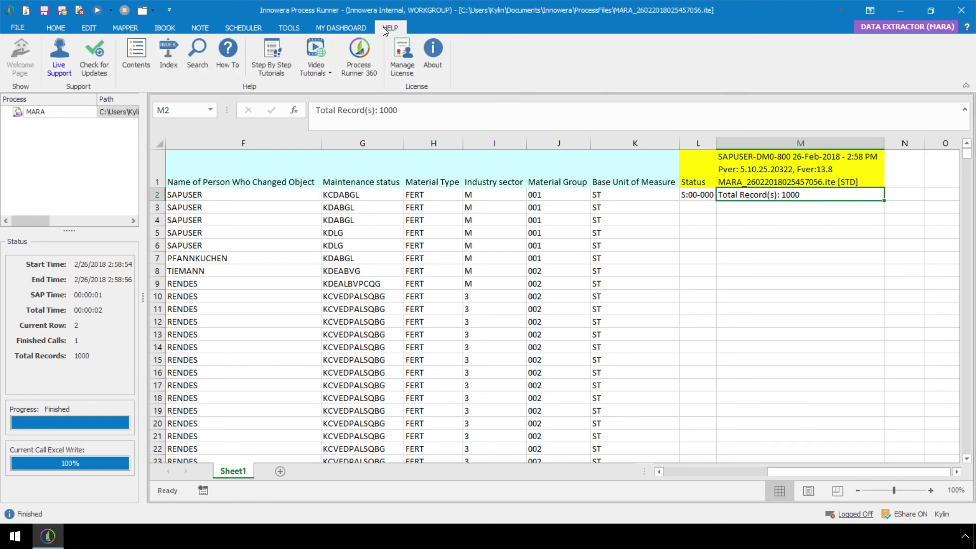